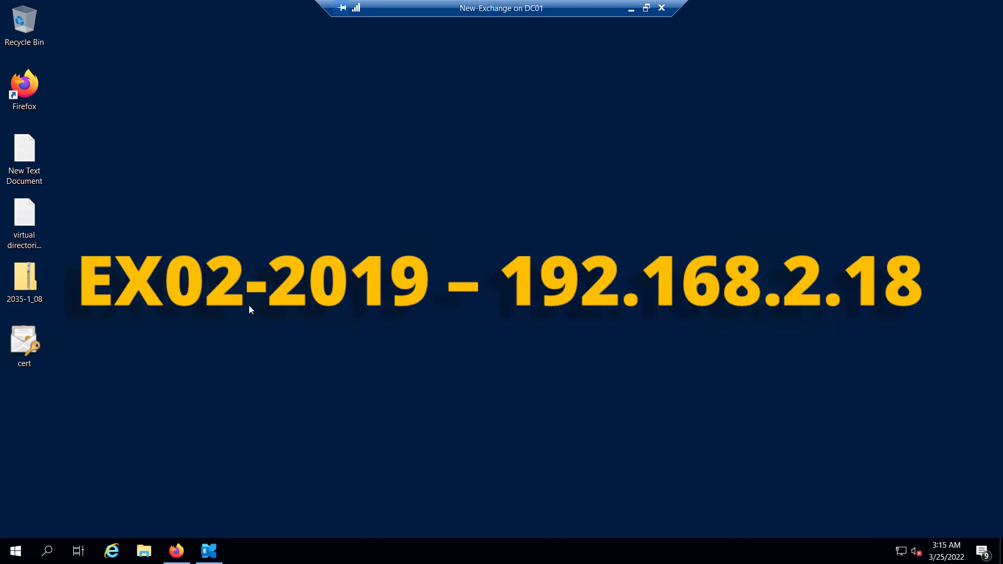
- Restore Firefox with the Exchange admin center servers list showing EDGE, EX02-2019 and EX03
{"action": "left_click", "coordinate": [176, 551]}
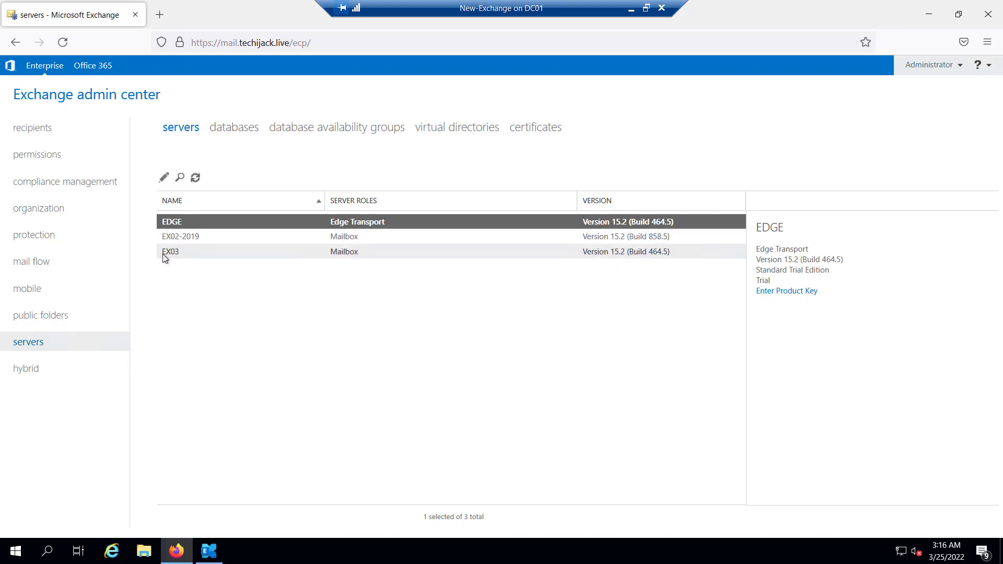
- Check DB02-2019's mailbox, then view its copies: active mounted on EX03, passive healthy on EX02-2019
{"action": "left_click", "coordinate": [232, 130]}
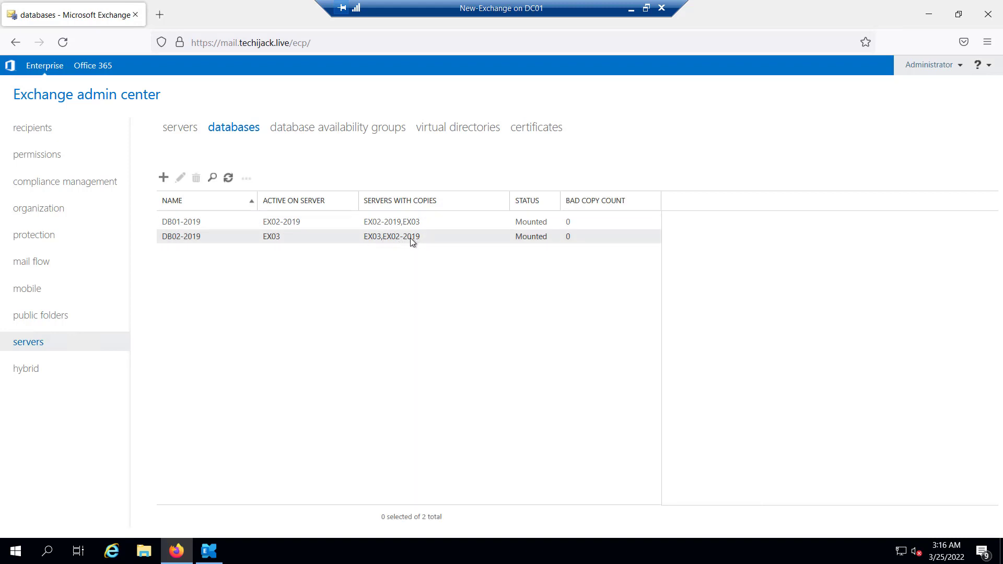
{"action": "left_click", "coordinate": [36, 133]}
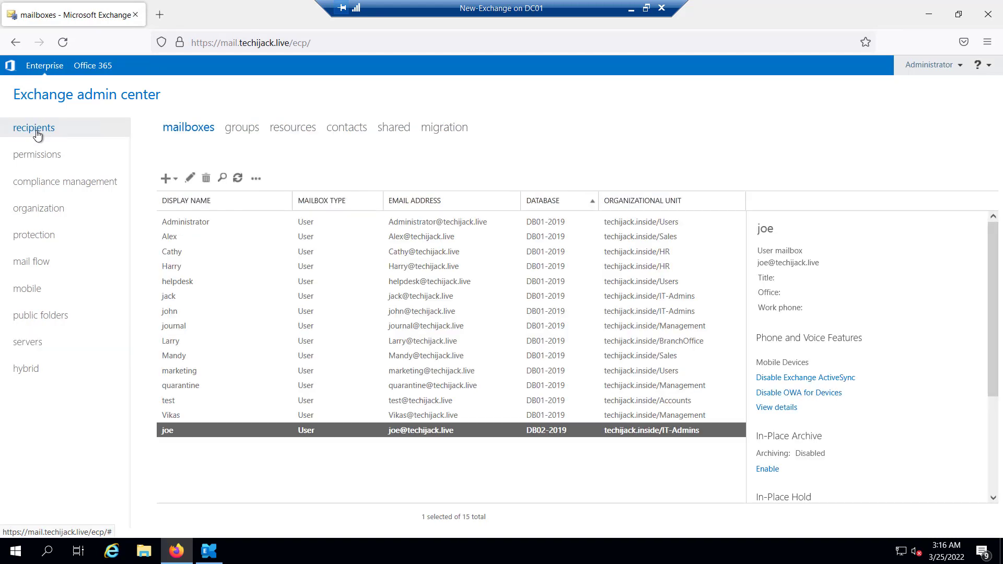
{"action": "left_click", "coordinate": [189, 430]}
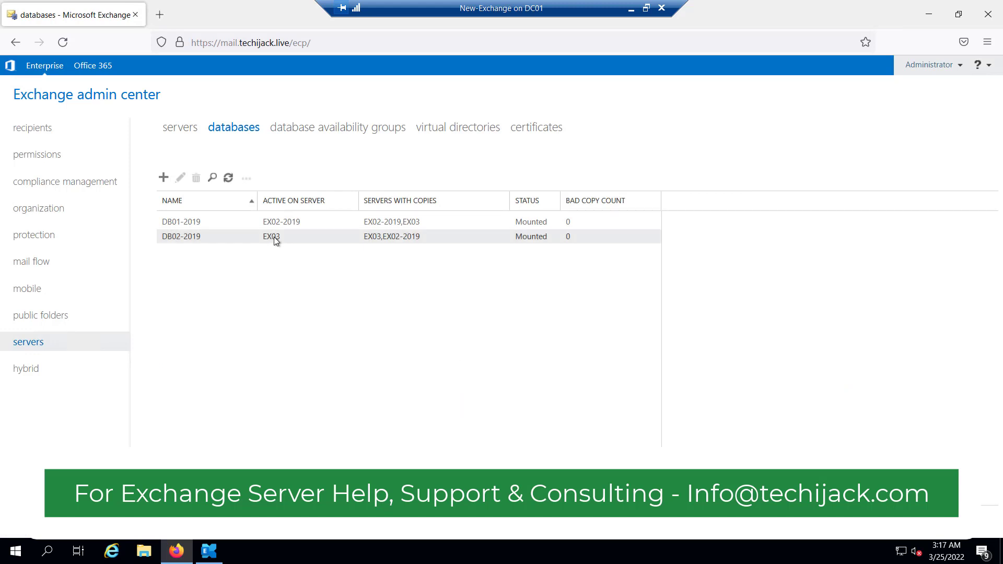
{"action": "left_click", "coordinate": [271, 240]}
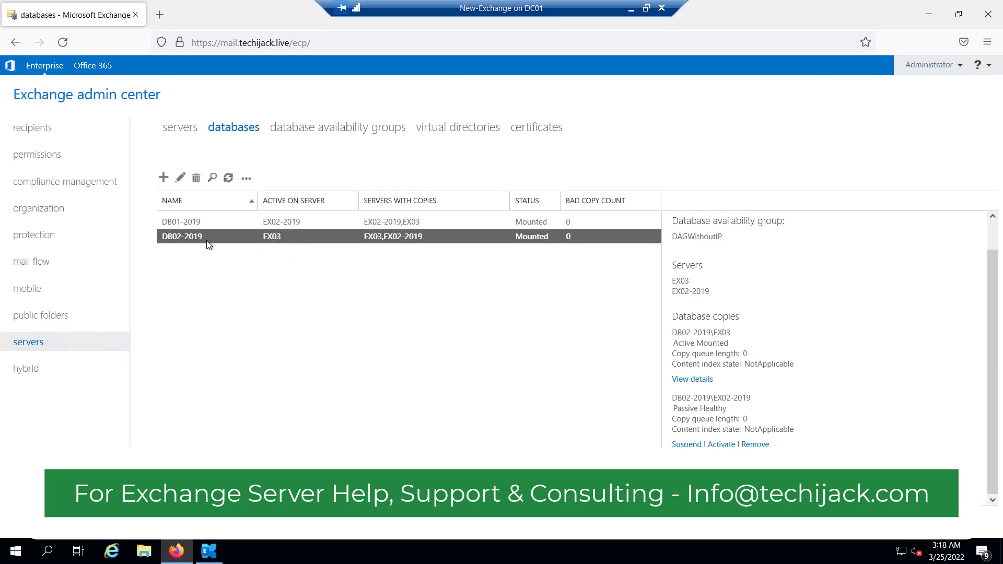
- In the Exchange Management Shell, set EX03's HubTransport component to Draining
{"action": "left_click", "coordinate": [208, 551]}
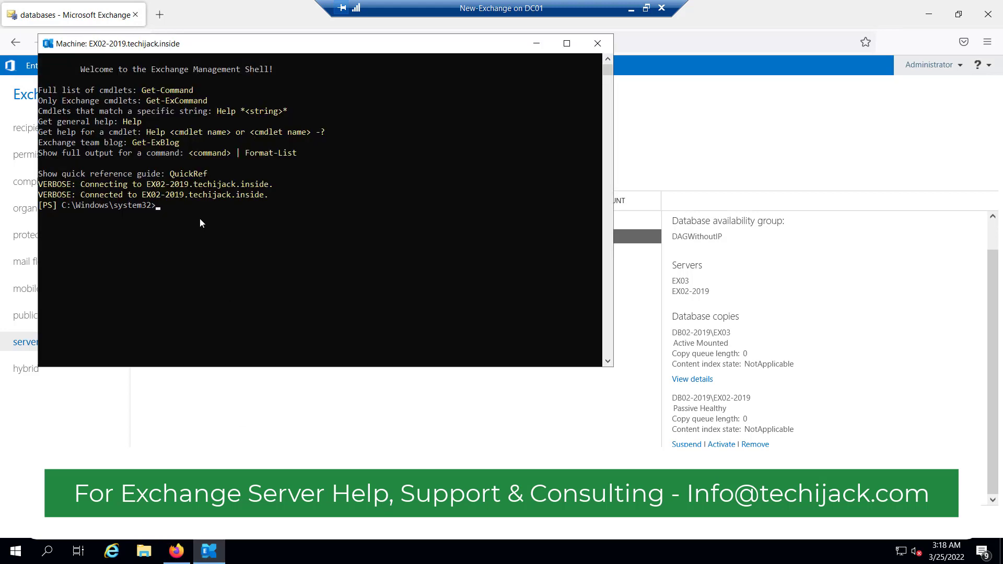
{"action": "left_click", "coordinate": [210, 553]}
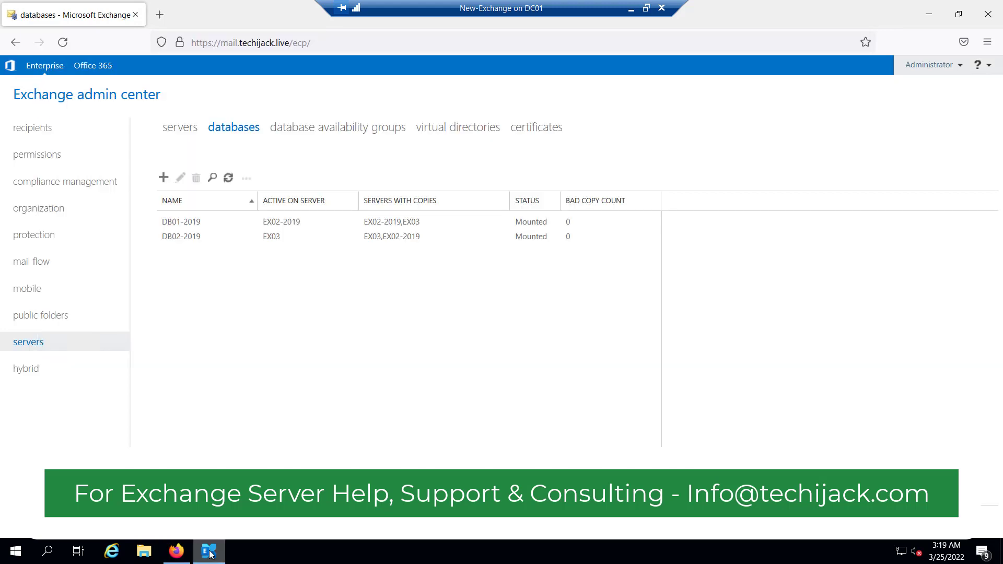
{"action": "left_click", "coordinate": [209, 553]}
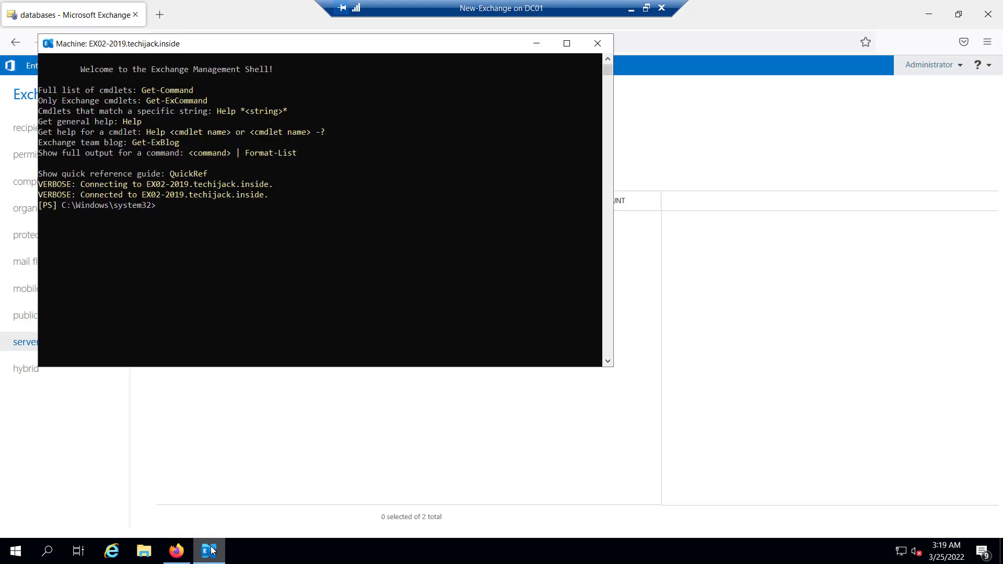
{"action": "right_click", "coordinate": [165, 209]}
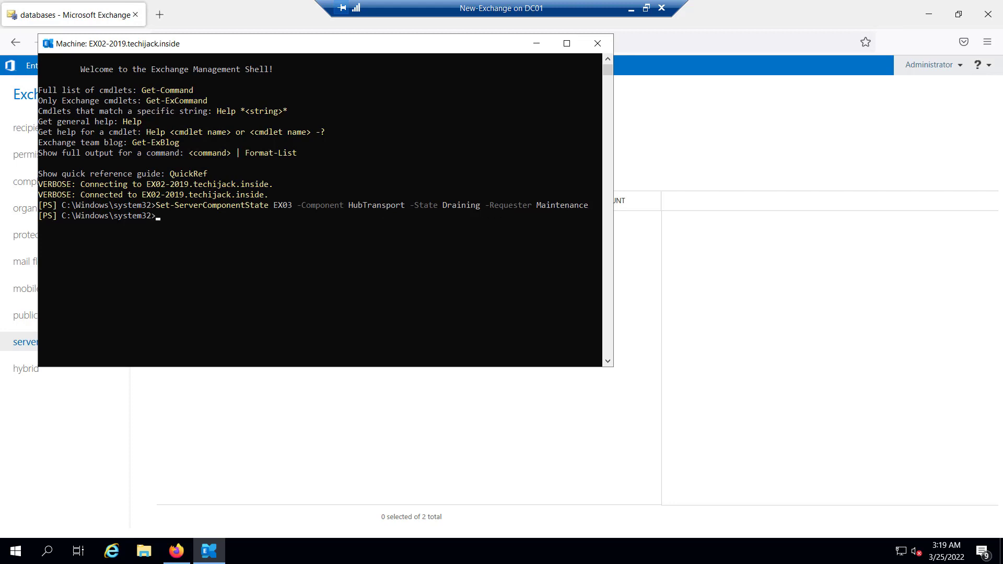
- Restart MSExchangeTransport and redirect EX03's messages to EX02-2019.techijack.inside
{"action": "type", "text": "Restart-Service MSExchangeTransport"}
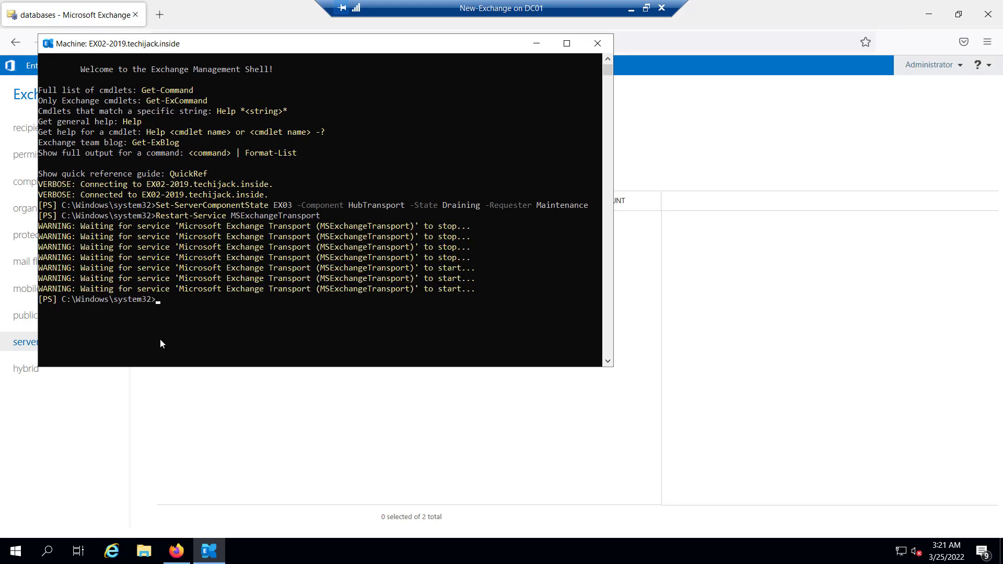
{"action": "type", "text": "Redirect-Message -Server EX03 -Target EX02-2019.techijack.inside"}
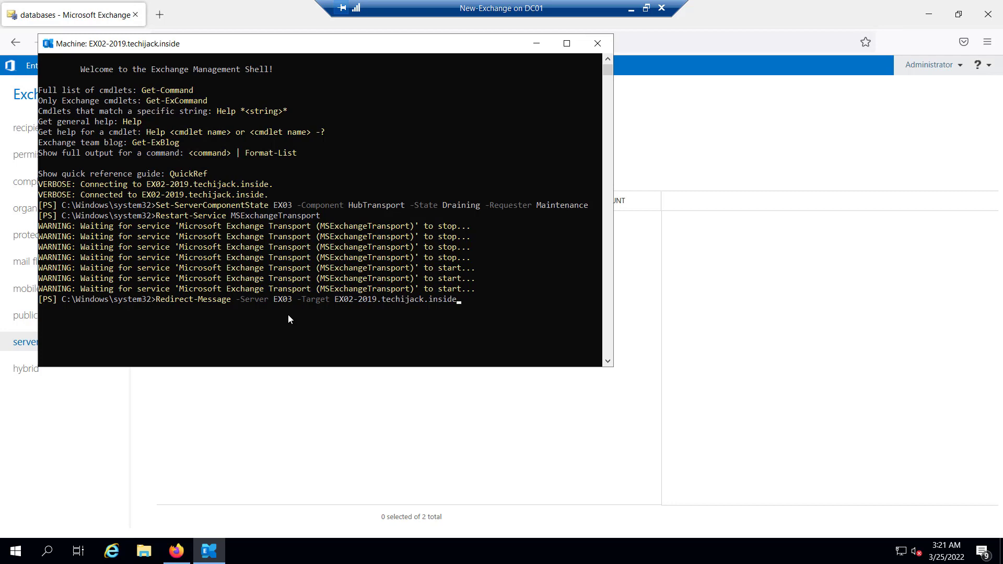
{"action": "key", "text": "Return"}
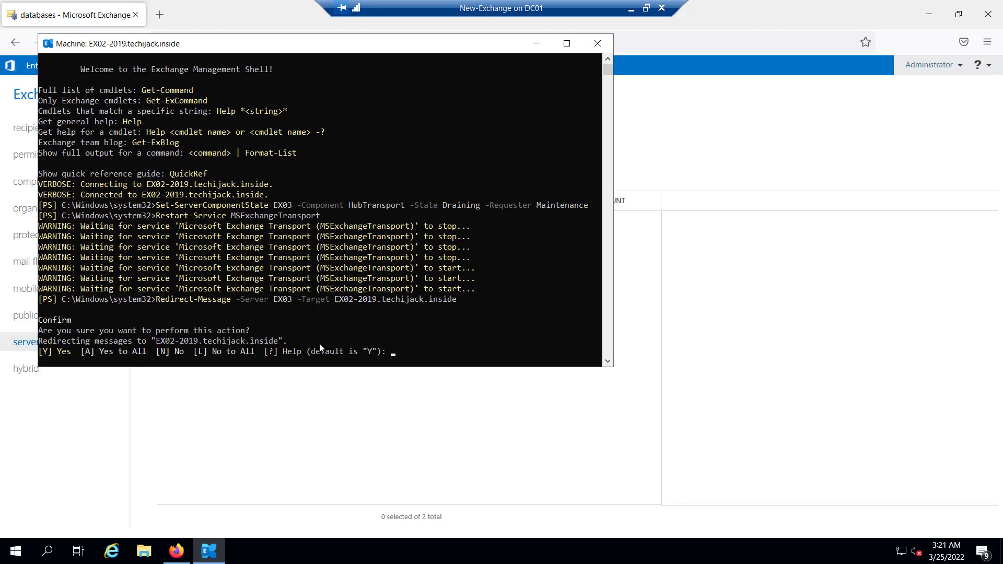
- Confirm the message redirect and run StartDagServerMaintenance.ps1 -Server EX03 from $ExScripts
{"action": "type", "text": "y"}
{"action": "key", "text": "Return"}
{"action": "type", "text": "cd $ExScripts .\\StartDagServerMaintenance.ps1 -Server EX03 -MoveComment \"<CommentText>\""}
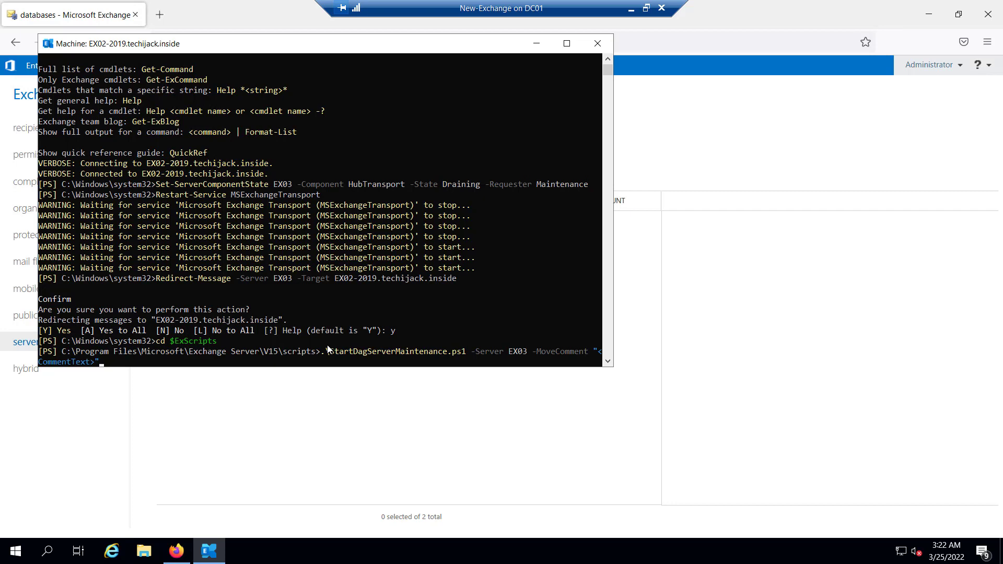
{"action": "key", "text": "Return"}
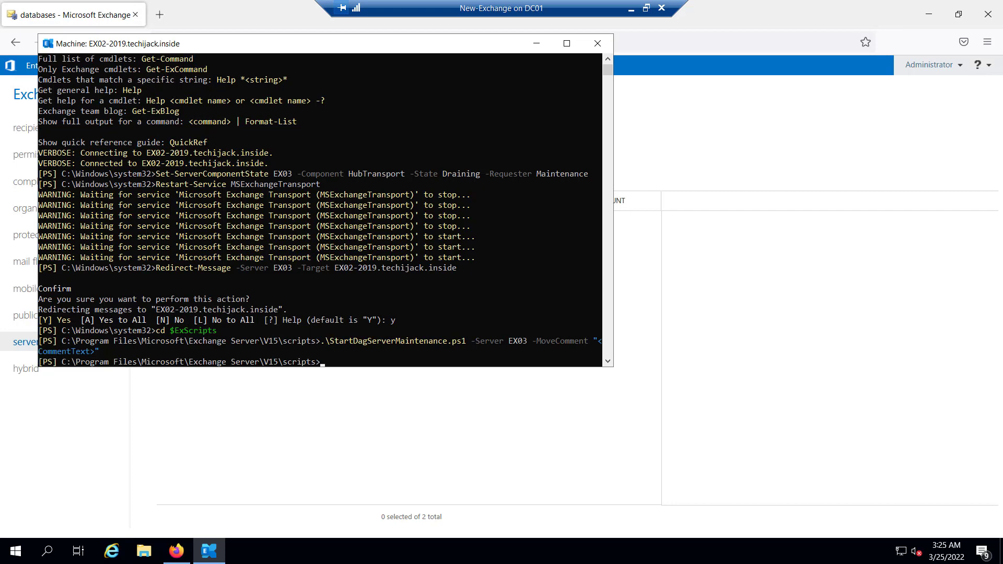
- Check mail queues with Get-Queue and set EX03's ServerWideOffline component to Inactive
{"action": "left_click", "coordinate": [355, 362]}
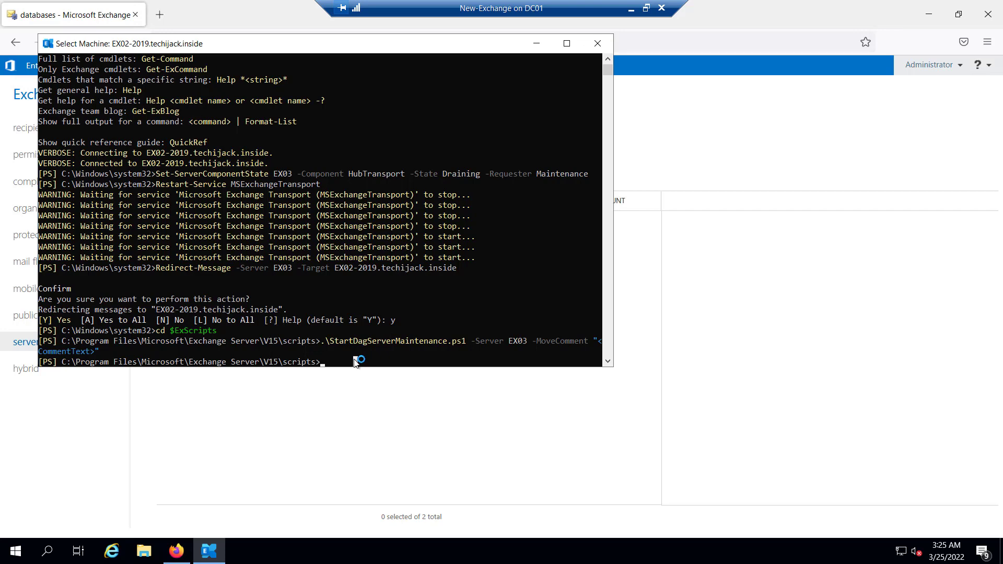
{"action": "type", "text": "Get-queue"}
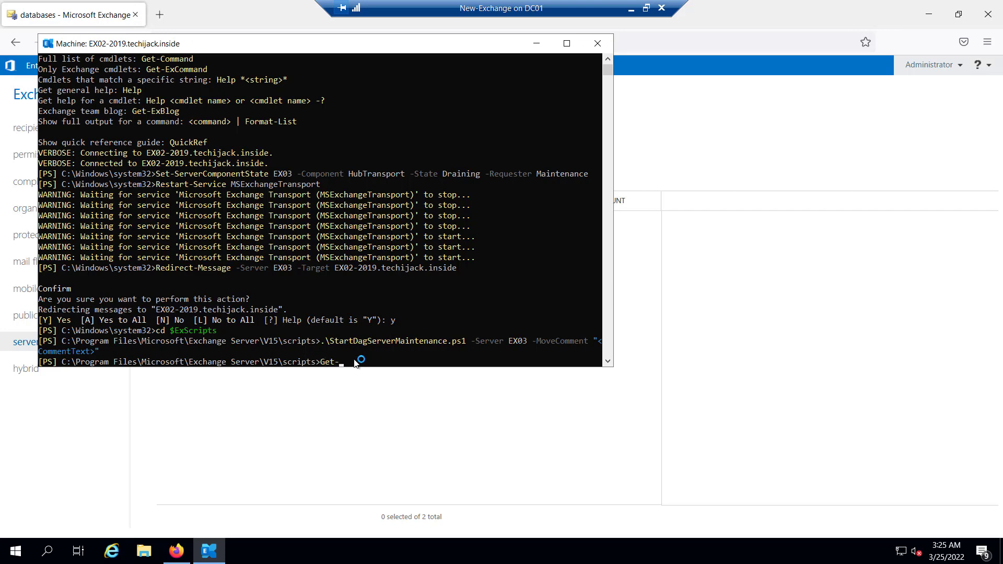
{"action": "key", "text": "Return"}
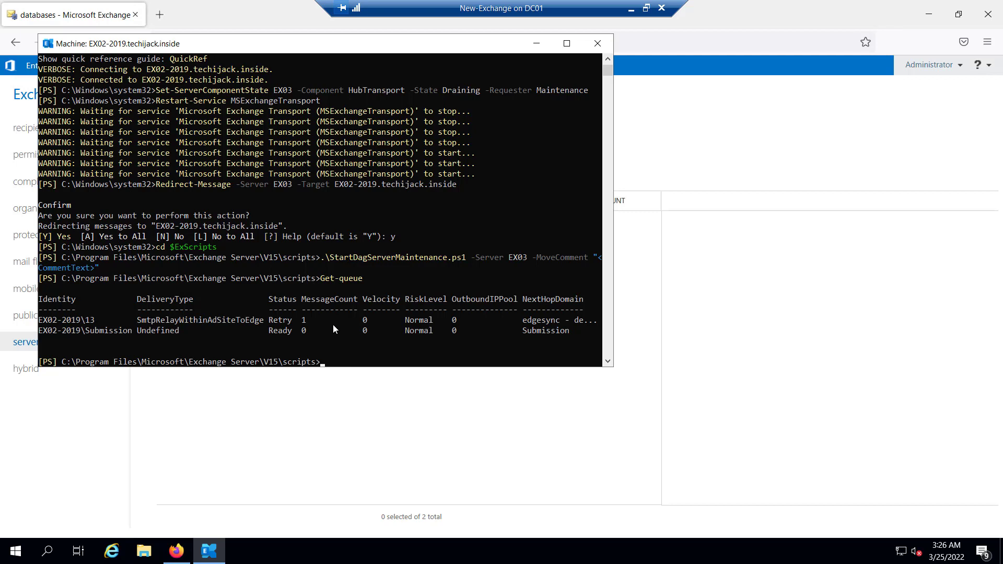
{"action": "right_click", "coordinate": [335, 364]}
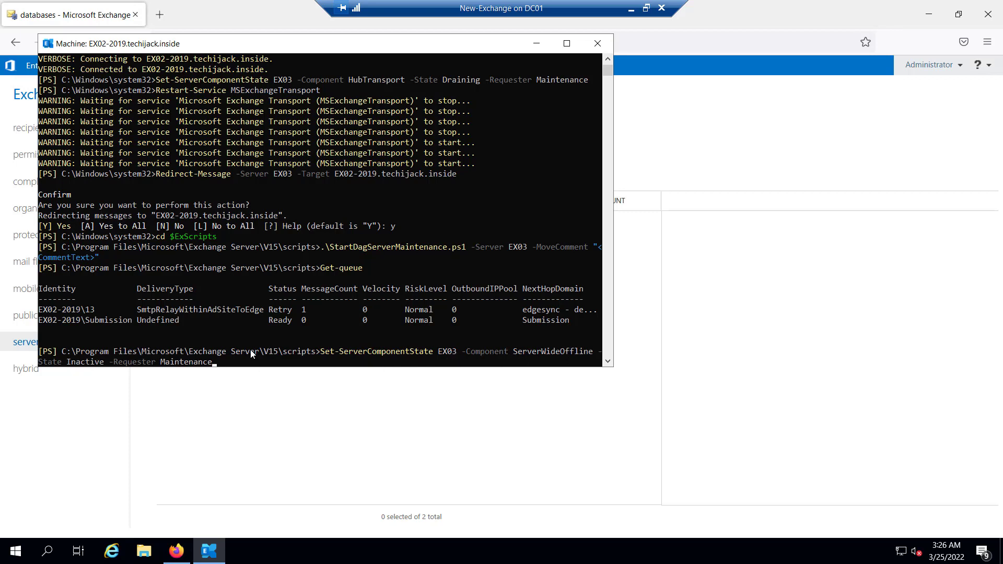
{"action": "key", "text": "Return"}
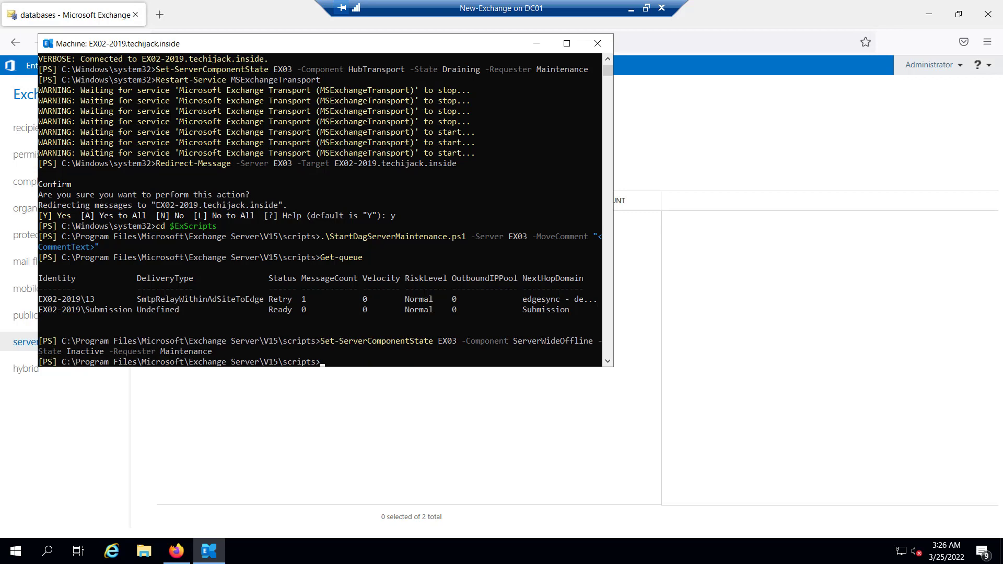
{"action": "right_click", "coordinate": [325, 365]}
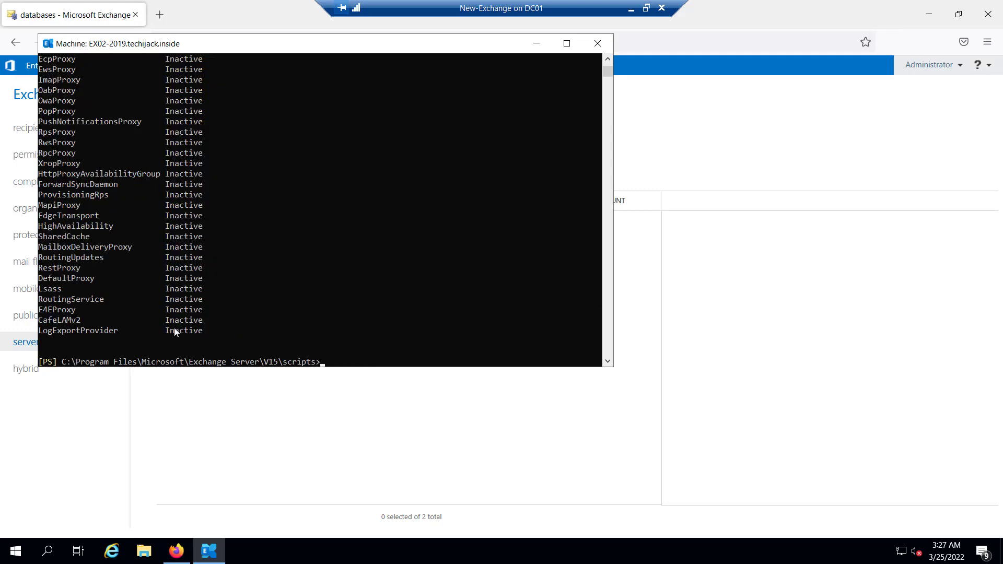
- Review EX03's component states and copy the still-Active Monitoring and RecoveryActionsEnabled rows
{"action": "scroll", "coordinate": [205, 152], "scroll_direction": "up", "scroll_amount": 4}
{"action": "left_click_drag", "start_coordinate": [206, 152], "coordinate": [39, 148]}
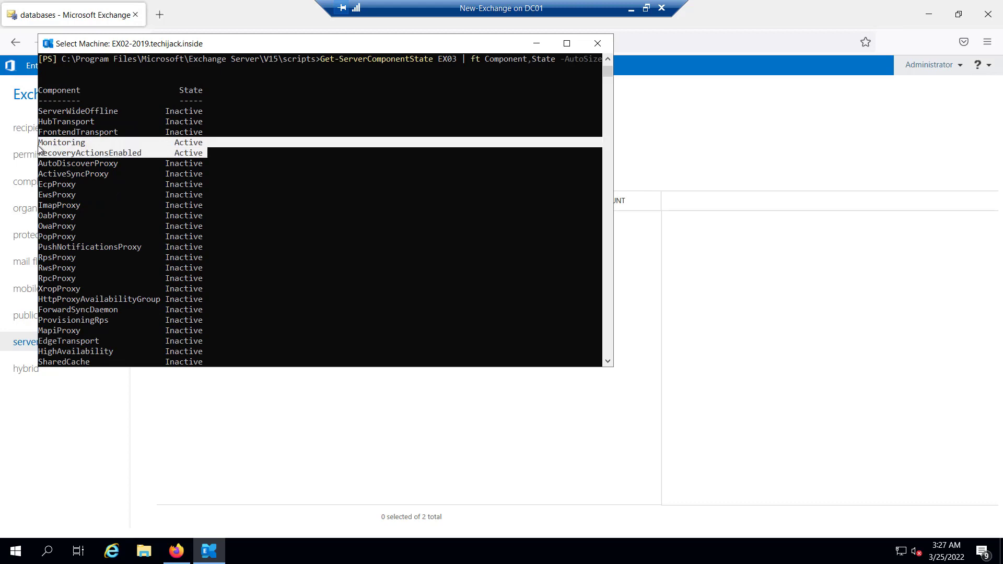
{"action": "right_click", "coordinate": [224, 162]}
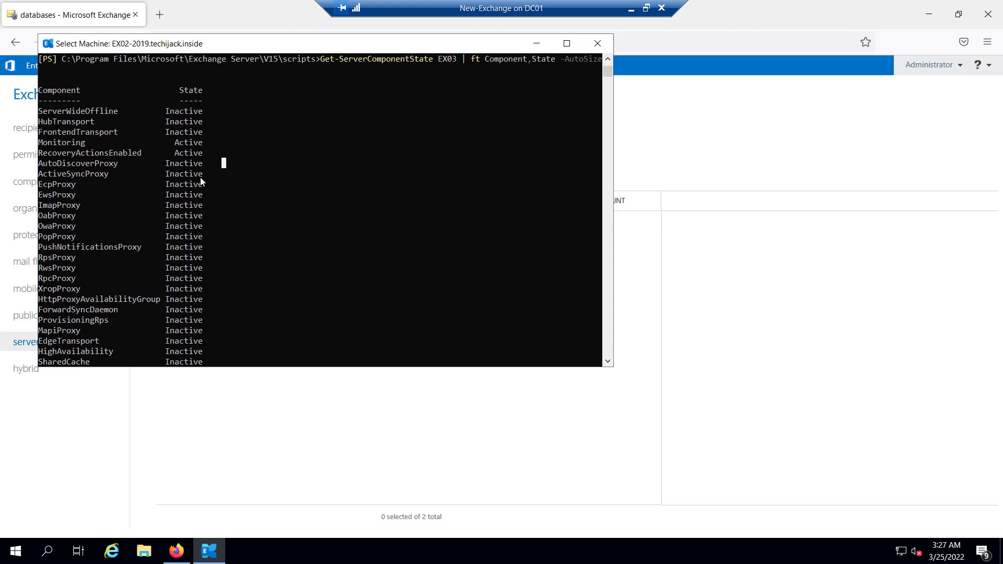
{"action": "scroll", "coordinate": [200, 181], "scroll_direction": "down", "scroll_amount": 6}
{"action": "scroll", "coordinate": [155, 249], "scroll_direction": "up", "scroll_amount": 8}
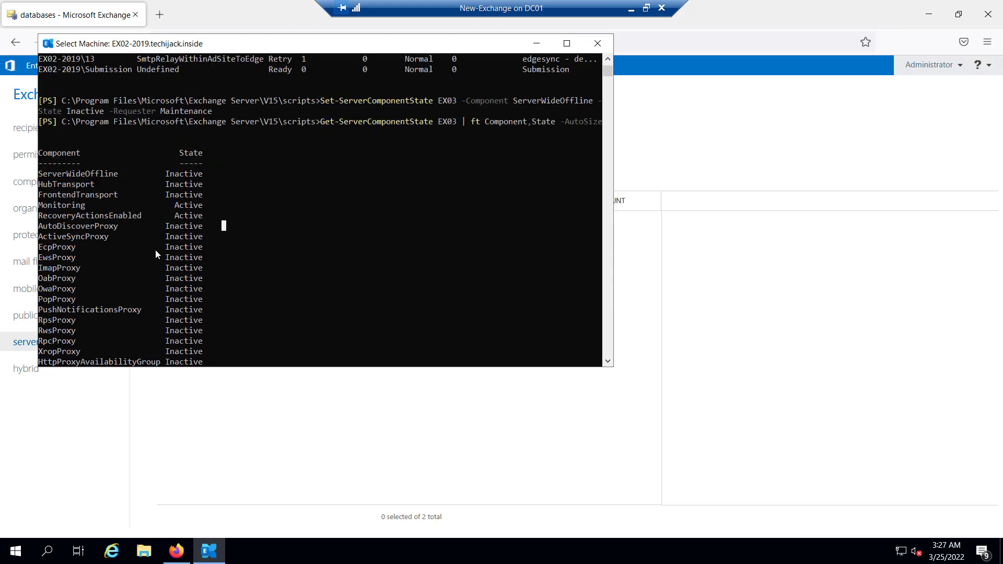
{"action": "scroll", "coordinate": [155, 250], "scroll_direction": "down", "scroll_amount": 8}
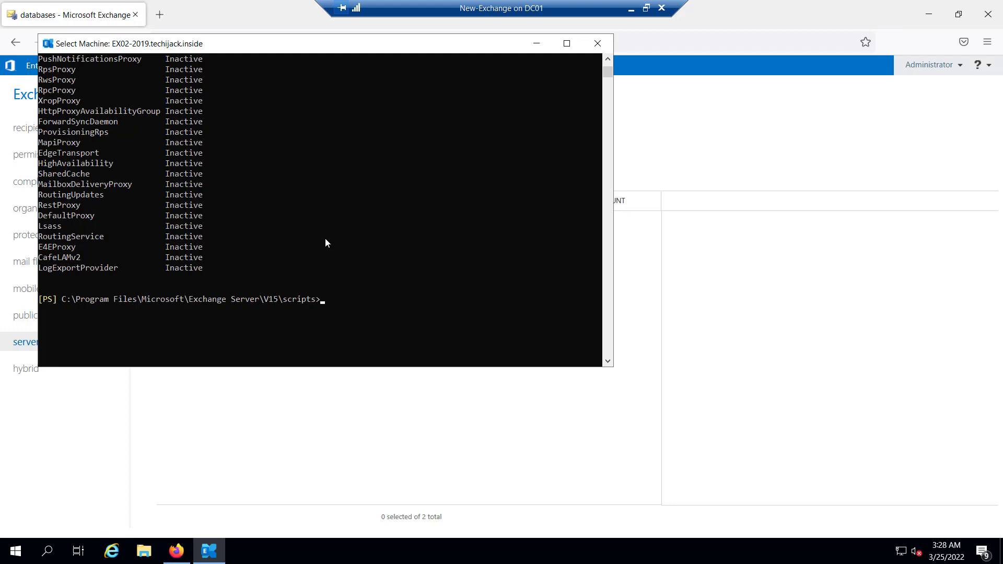
- Refresh the databases list to show both active on EX02-2019, then bring up Outlook sign-in
{"action": "left_click", "coordinate": [176, 554]}
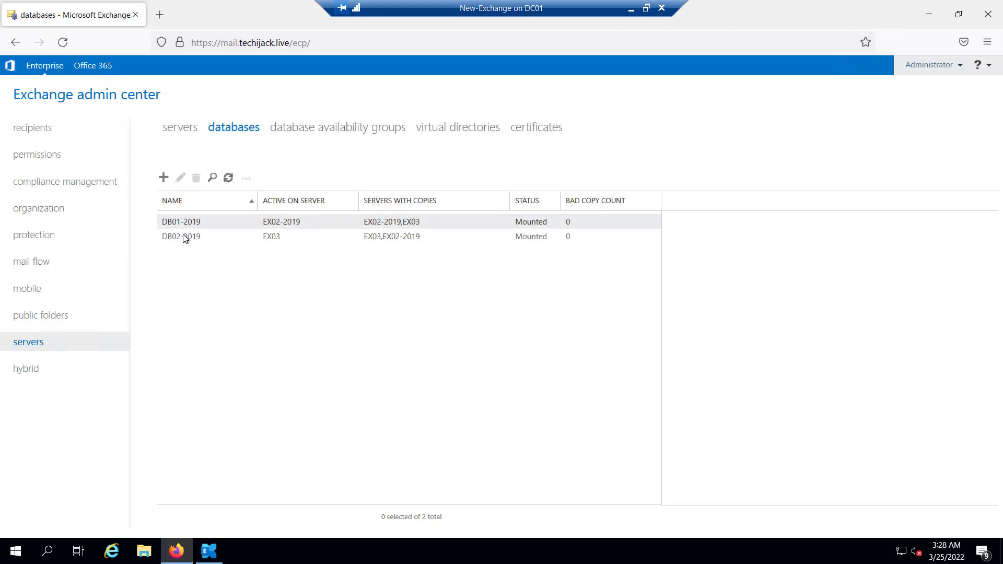
{"action": "left_click", "coordinate": [228, 178]}
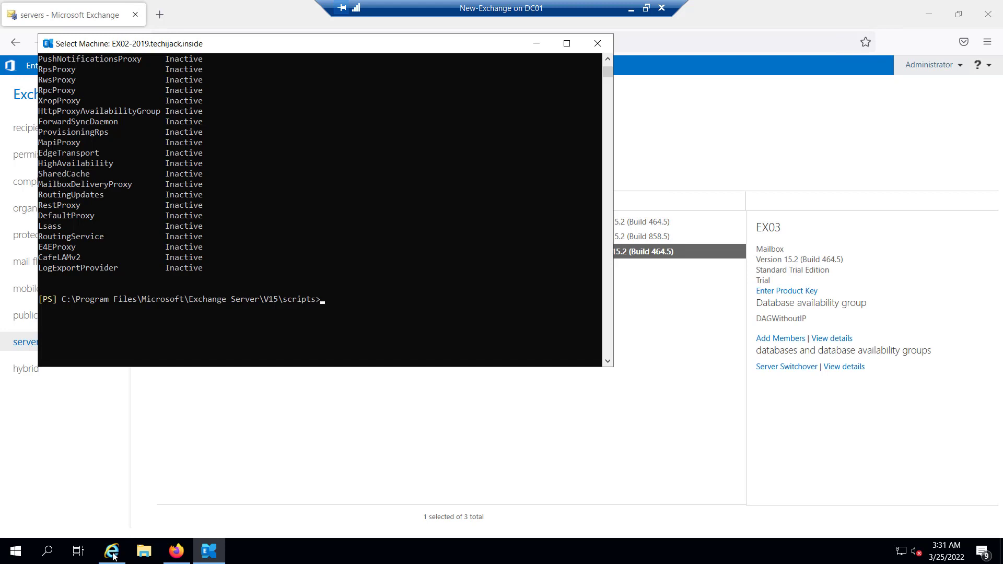
{"action": "left_click", "coordinate": [112, 552]}
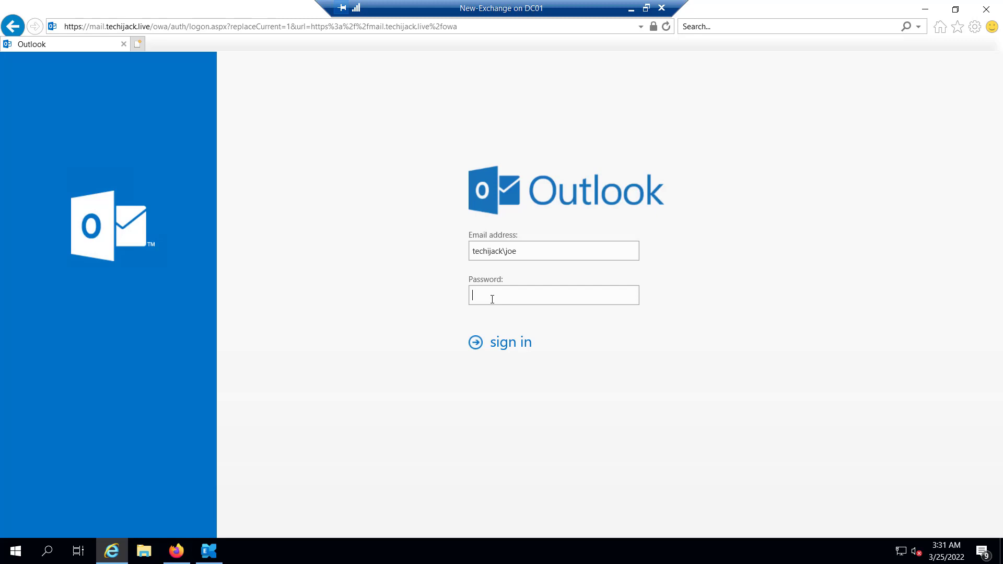
- Sign in to Outlook on the web with the test user's password to reach the Inbox
{"action": "type", "text": "•••••••"}
{"action": "key", "text": "Return"}
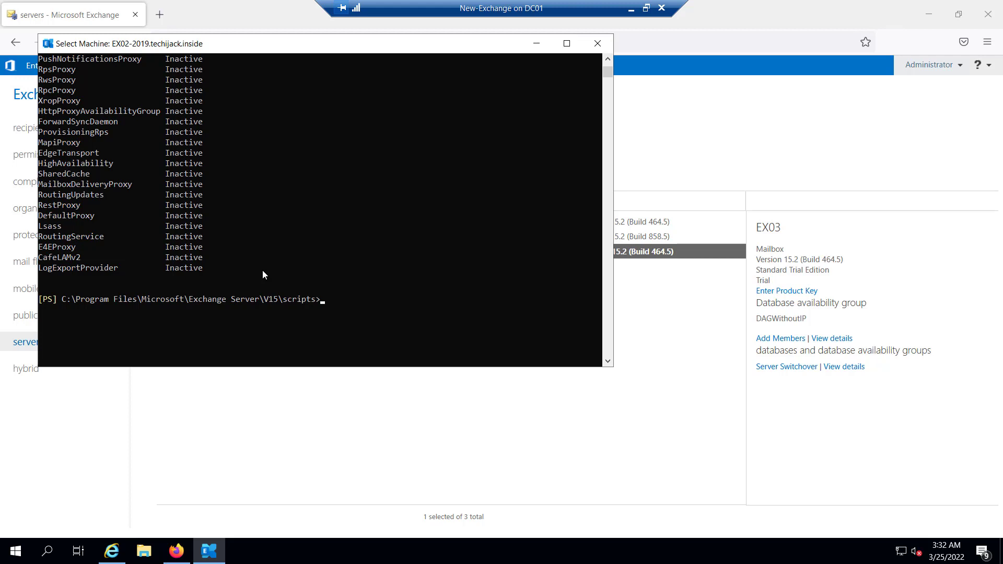
- Set EX03's ServerWideOffline Active, run StopDagServerMaintenance.ps1 -Server EX03, and reactivate HubTransport
{"action": "type", "text": "Set-ServerComponentState EX03 -Component ServerWideOffline -State Active -Requester Maintenance"}
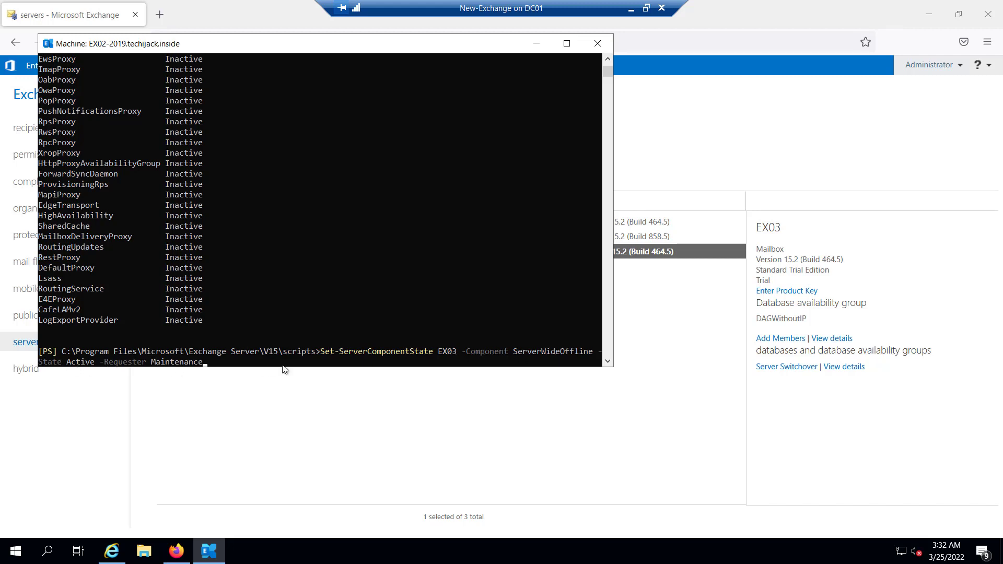
{"action": "key", "text": "Return"}
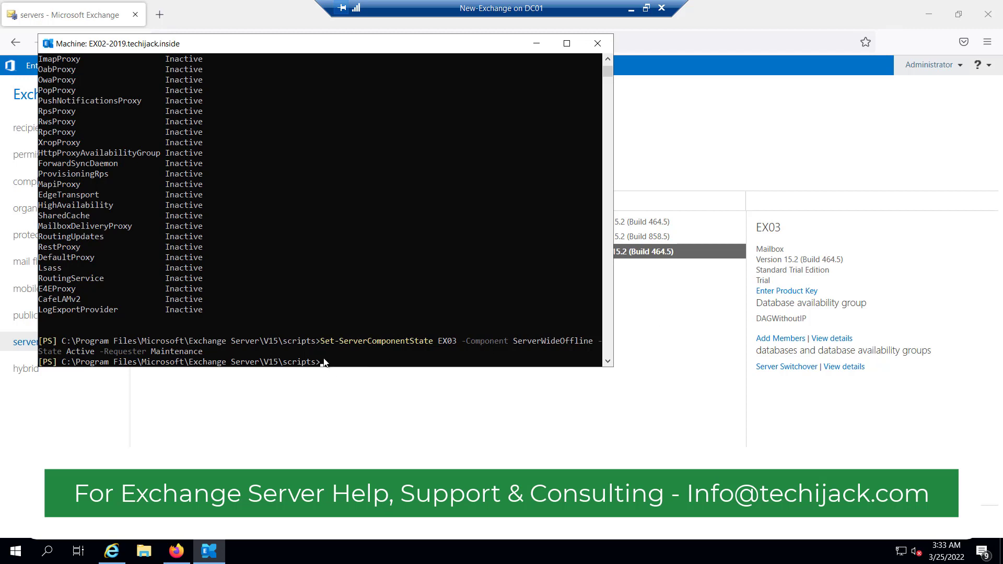
{"action": "type", "text": "cd $ExScripts .\\StopDagServerMaintenance.ps1 -Server EX03"}
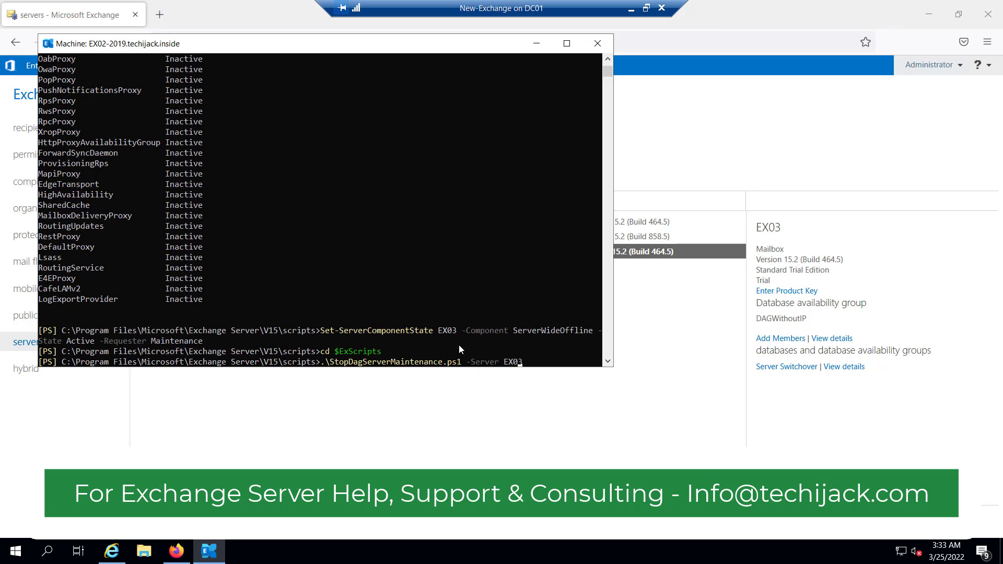
{"action": "key", "text": "Return"}
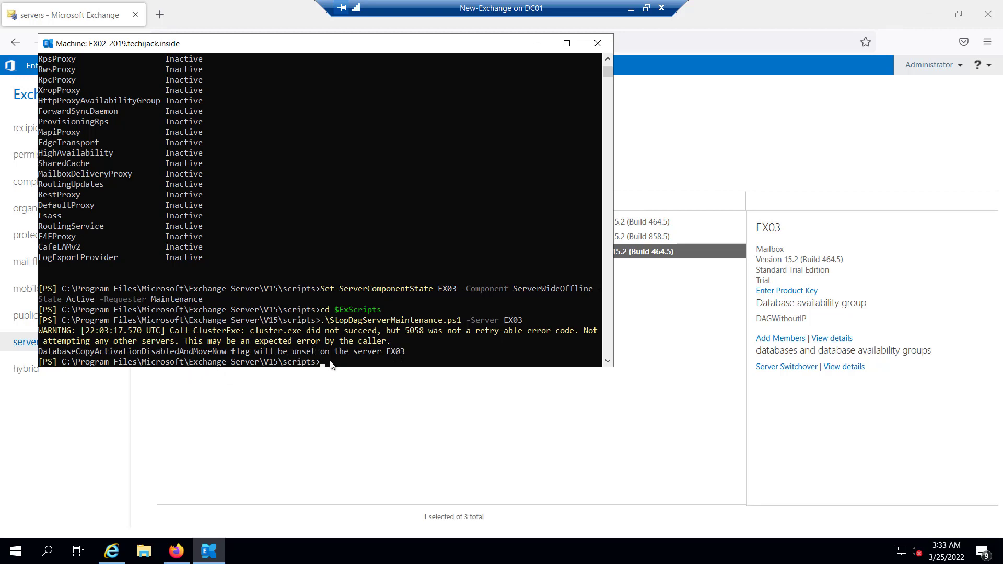
{"action": "type", "text": "Set-ServerComponentState EX03 -Component HubTransport -State Active -Requester Maintenance"}
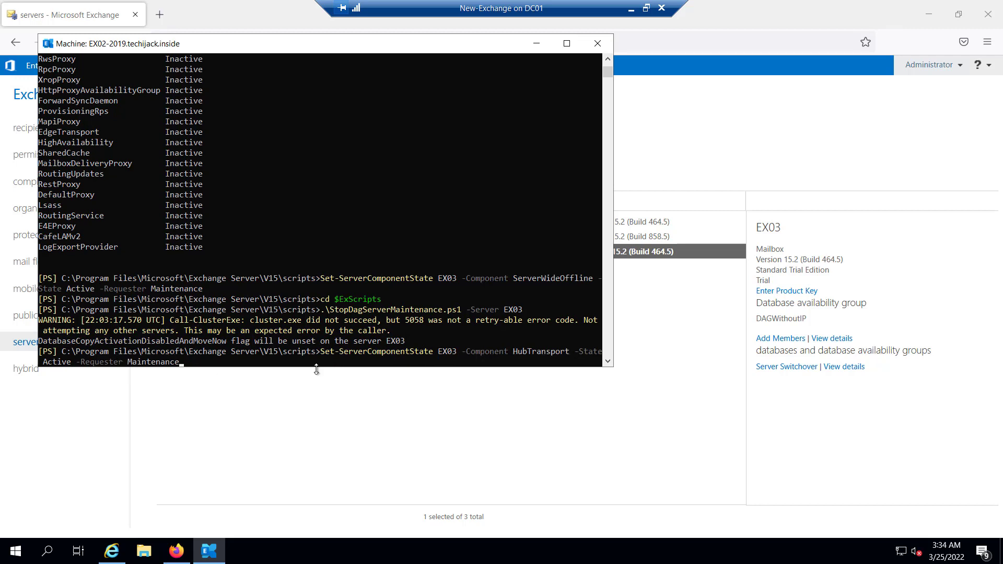
{"action": "key", "text": "Return"}
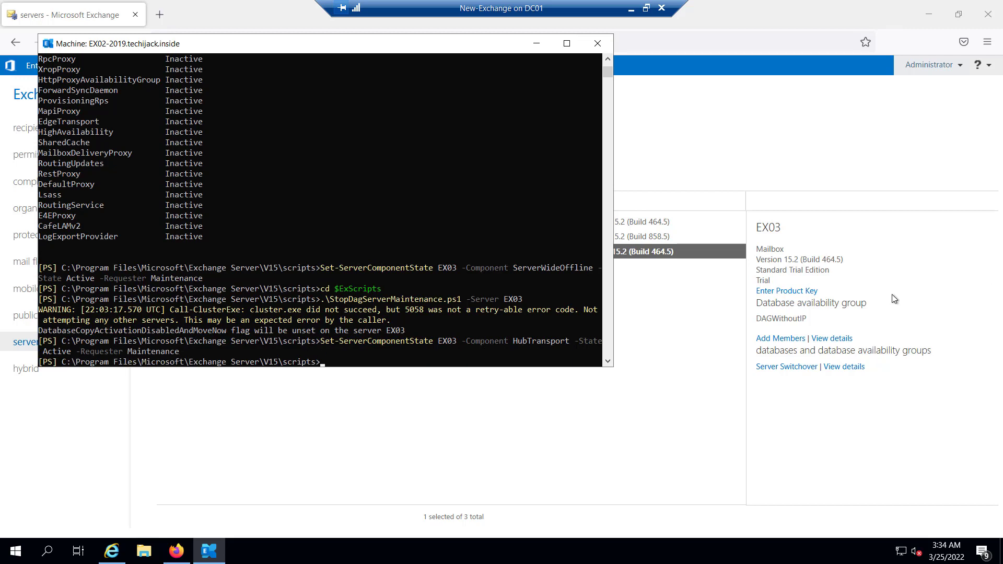
- Restart MSExchangeTransport and confirm EX03's components are Active except ForwardSyncDaemon and ProvisioningRps
{"action": "right_click", "coordinate": [329, 364]}
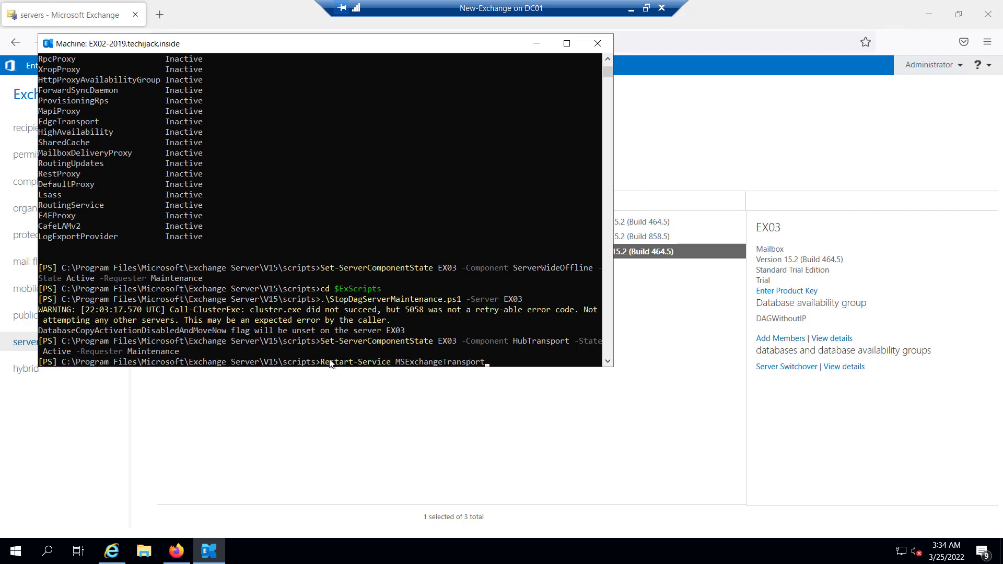
{"action": "key", "text": "Return"}
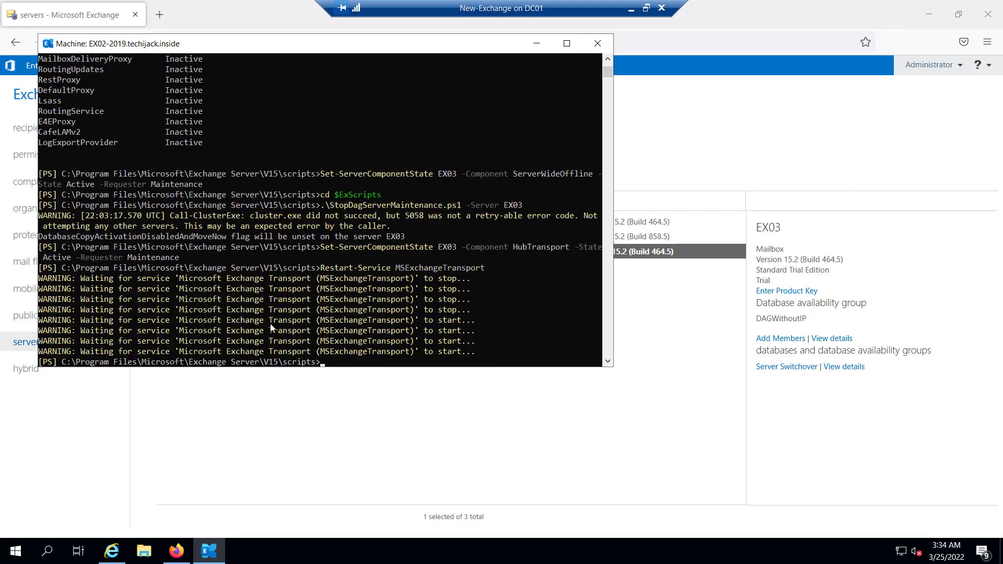
{"action": "right_click", "coordinate": [336, 367]}
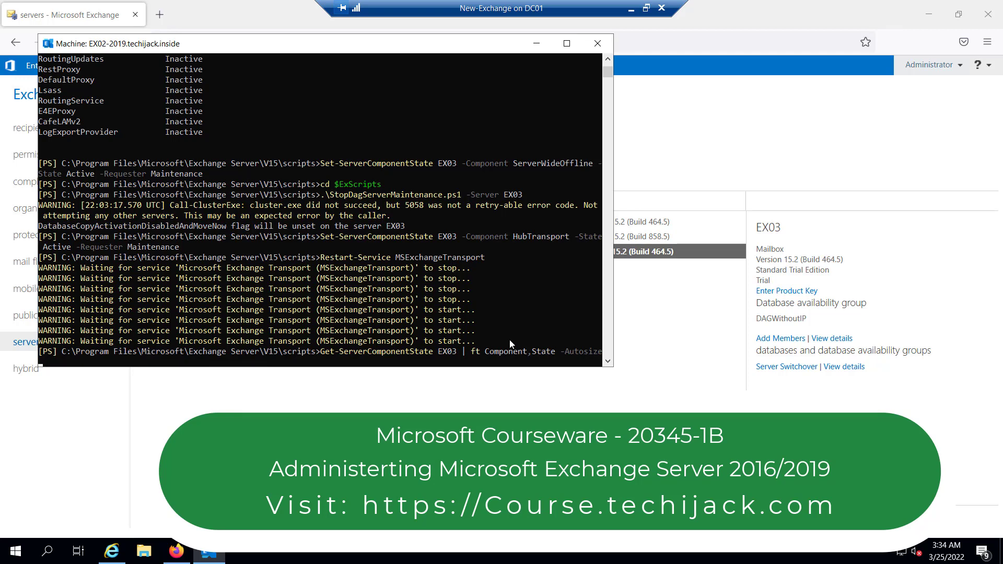
{"action": "key", "text": "Return"}
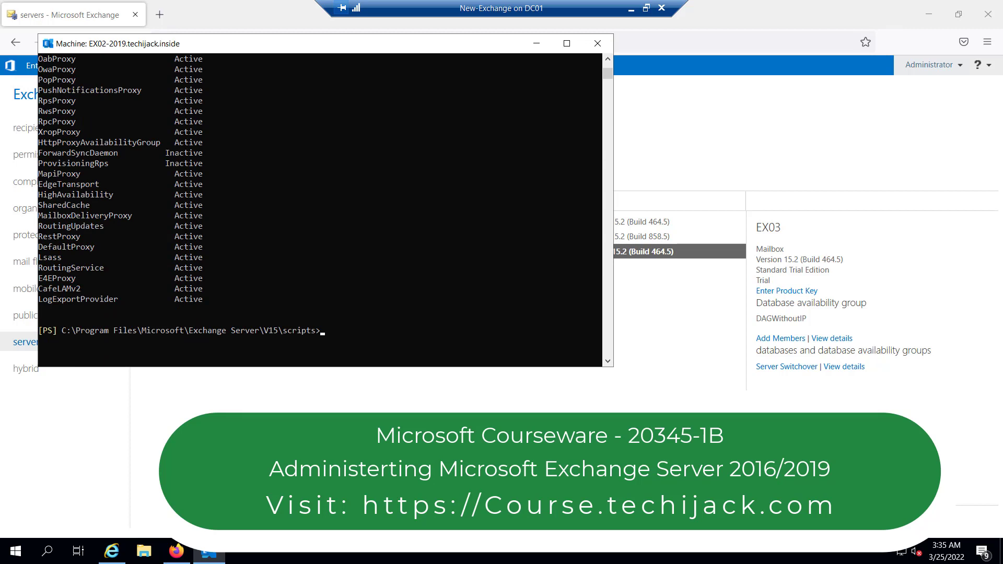
{"action": "left_click", "coordinate": [536, 43]}
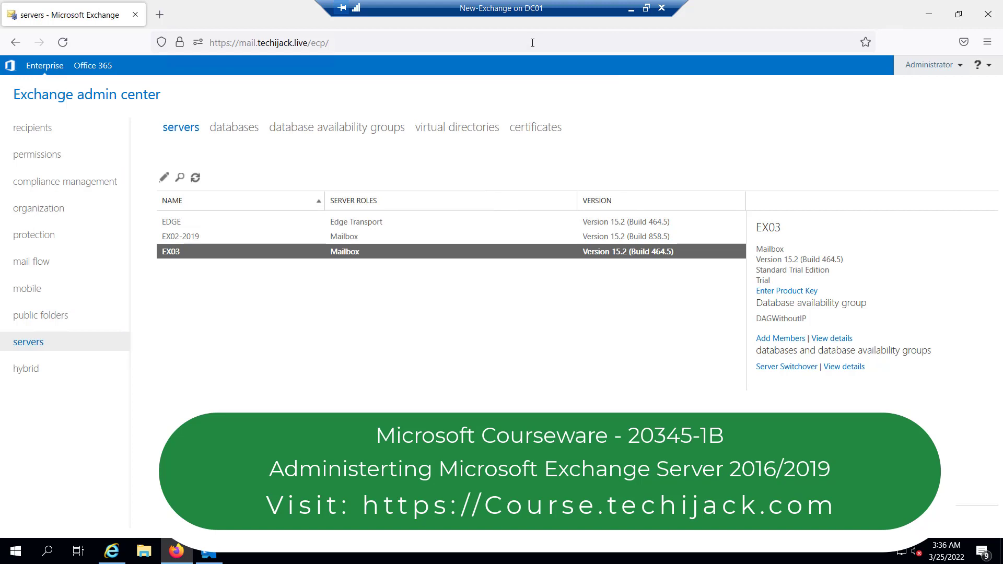
- Verify DB02-2019 is Active Mounted on EX02-2019 with EX03's copy Passive Healthy
{"action": "left_click", "coordinate": [233, 129]}
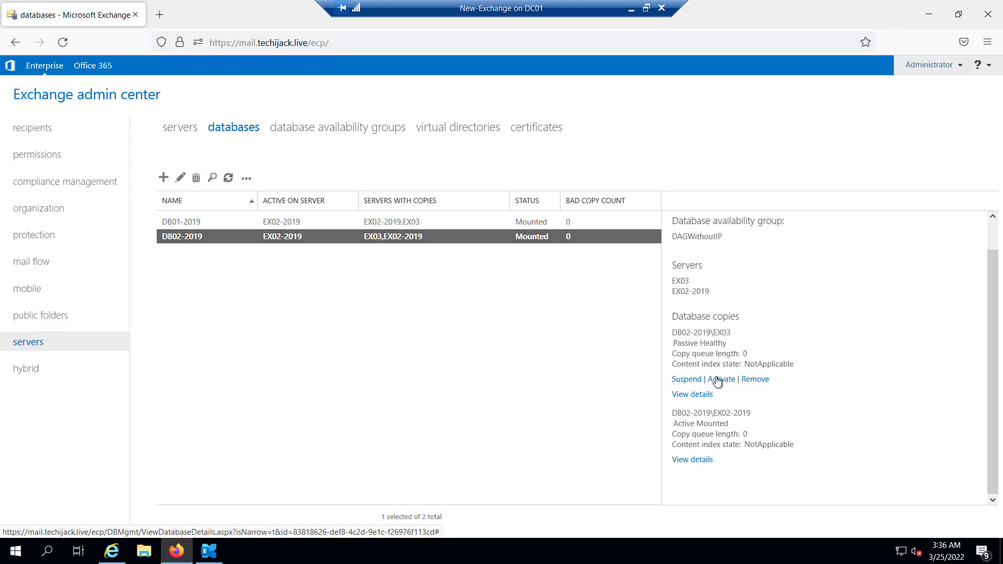
{"action": "key", "text": "alt+Tab"}
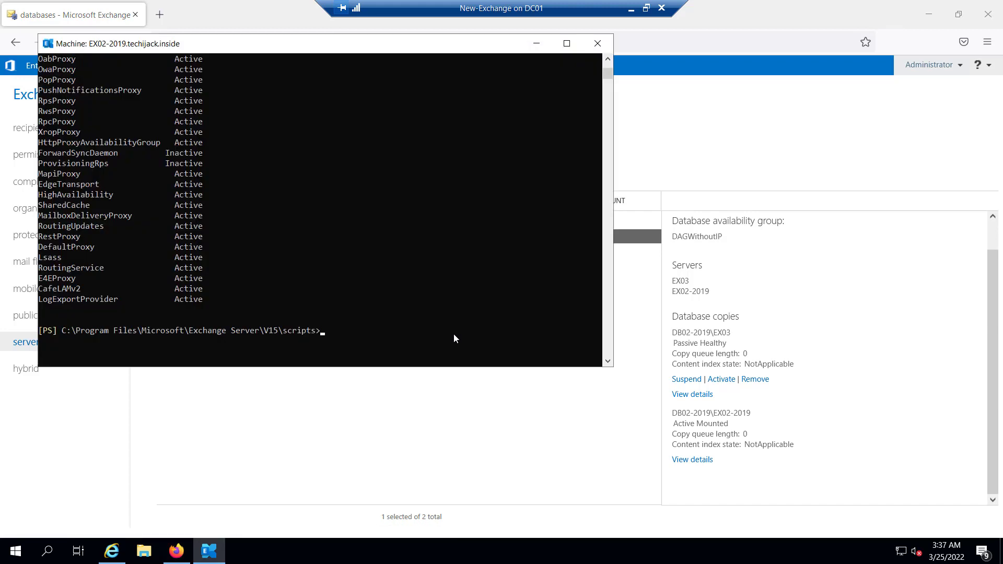